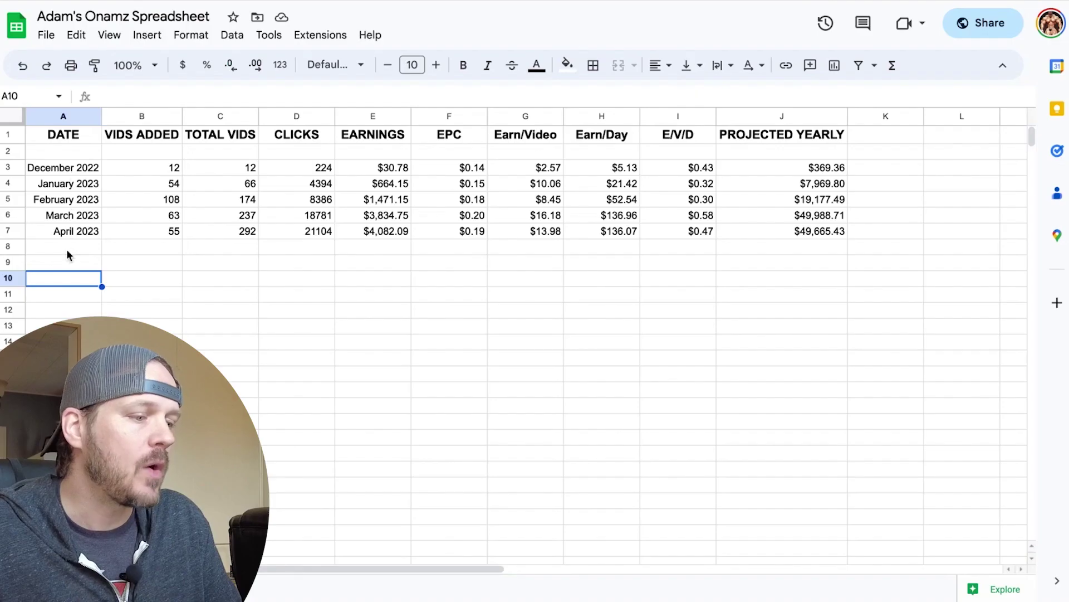
# Step: Review the monthly entries in the DATE column from December 2022 to April 2023
pyautogui.press('Down')
pyautogui.press('Down')
pyautogui.press('Down')
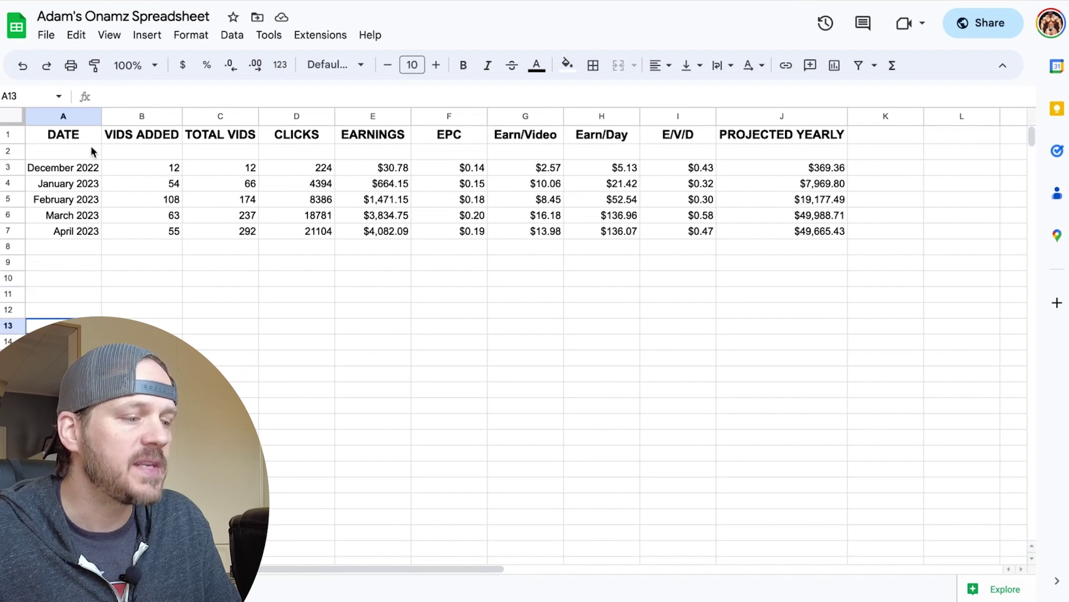
pyautogui.click(78, 174)
pyautogui.click(79, 231)
pyautogui.press('Down')
pyautogui.press('Down')
pyautogui.press('Down')
pyautogui.press('Down')
pyautogui.press('Down')
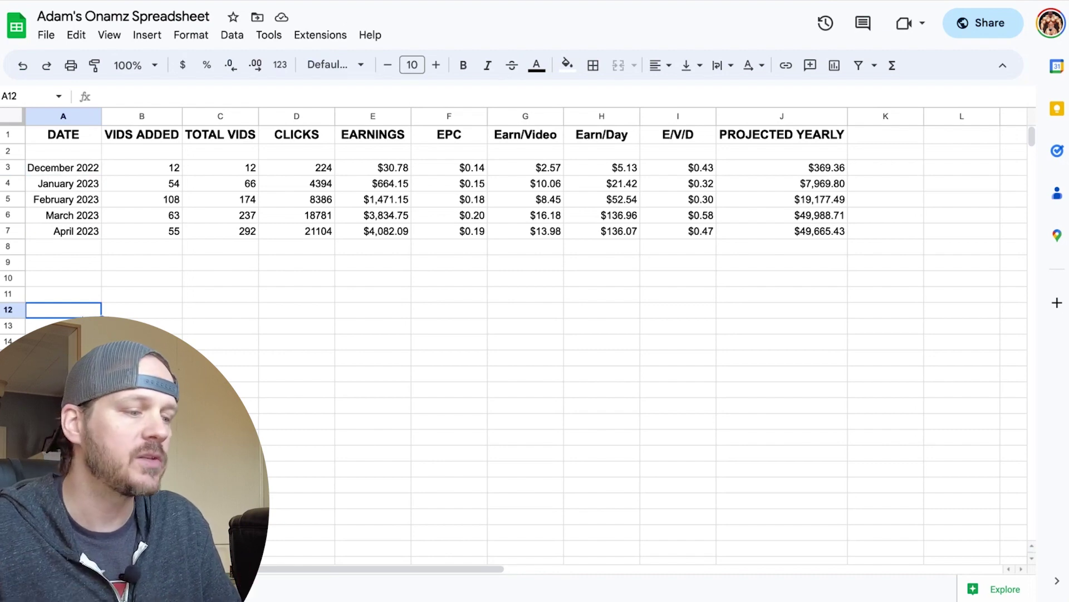
# Step: Look up the source of April's VIDS ADDED figure in the Amazon Creator Hub's list of uploaded videos by upload date
pyautogui.click(154, 234)
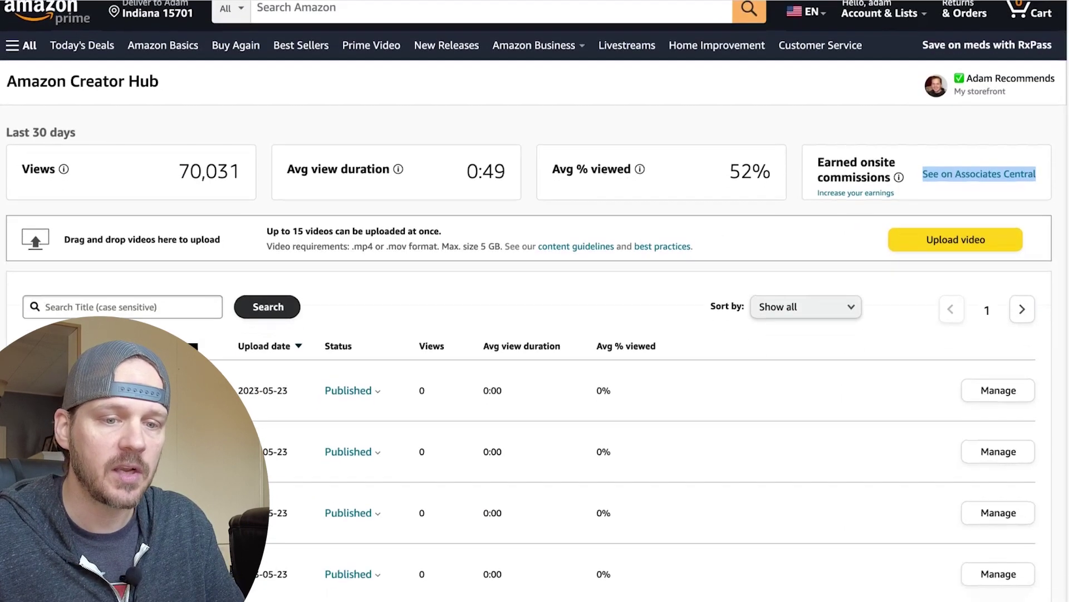
pyautogui.scroll(-5, 823, 207)
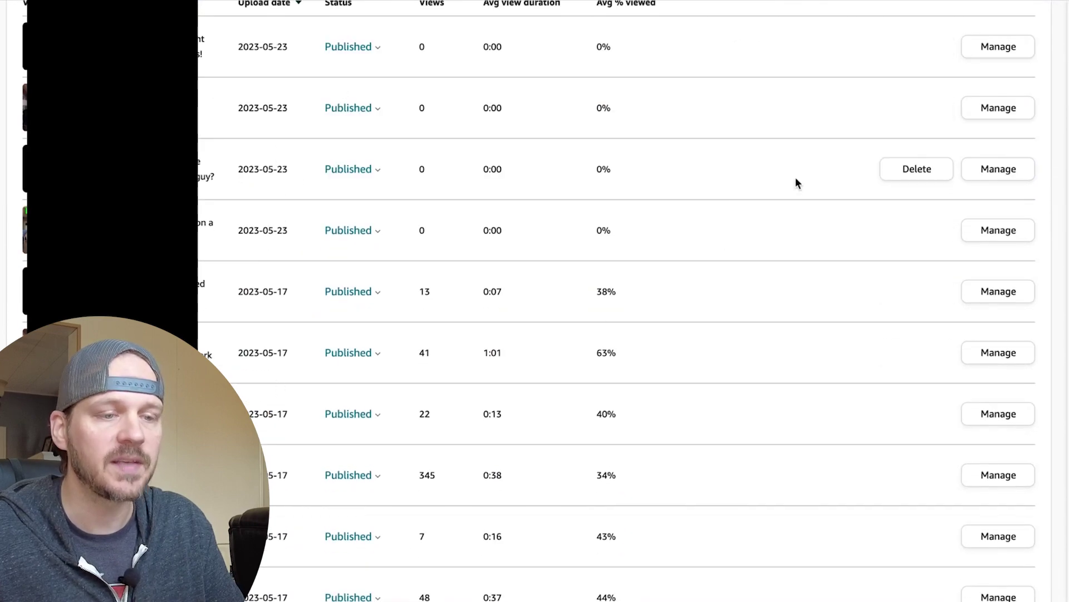
pyautogui.scroll(6, 796, 182)
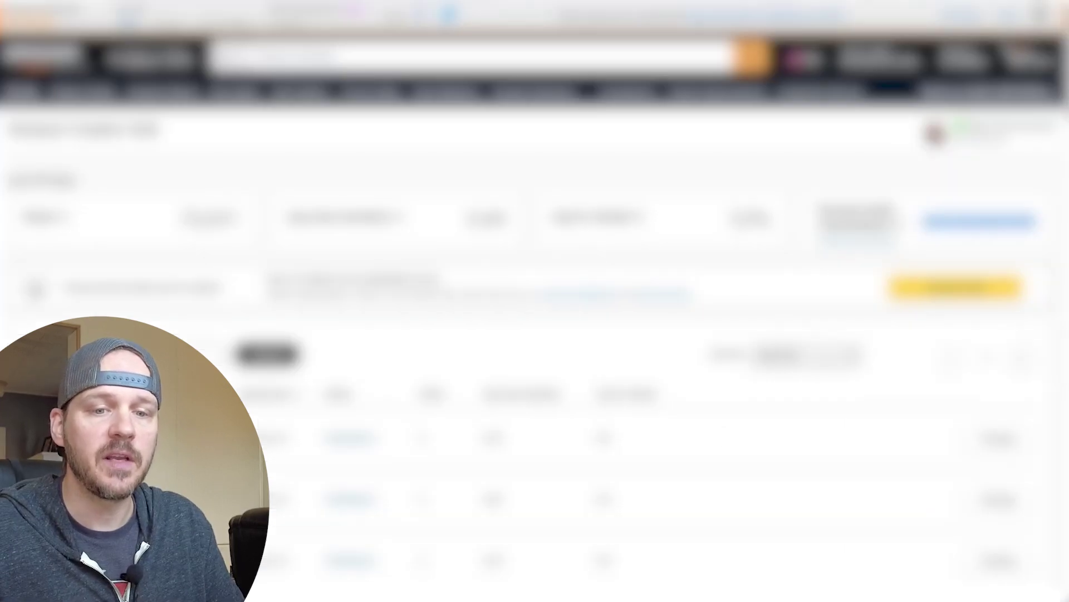
pyautogui.scroll(-15, 669, 300)
pyautogui.scroll(2, 669, 301)
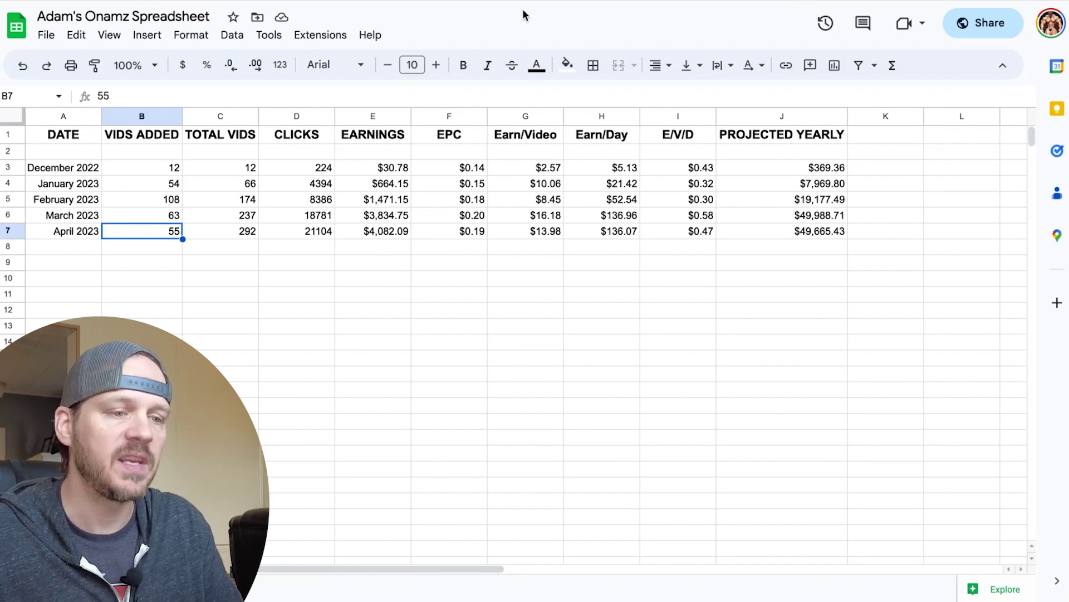
# Step: Examine how April's TOTAL VIDS figure combines the videos added in April with March's running total
pyautogui.click(261, 278)
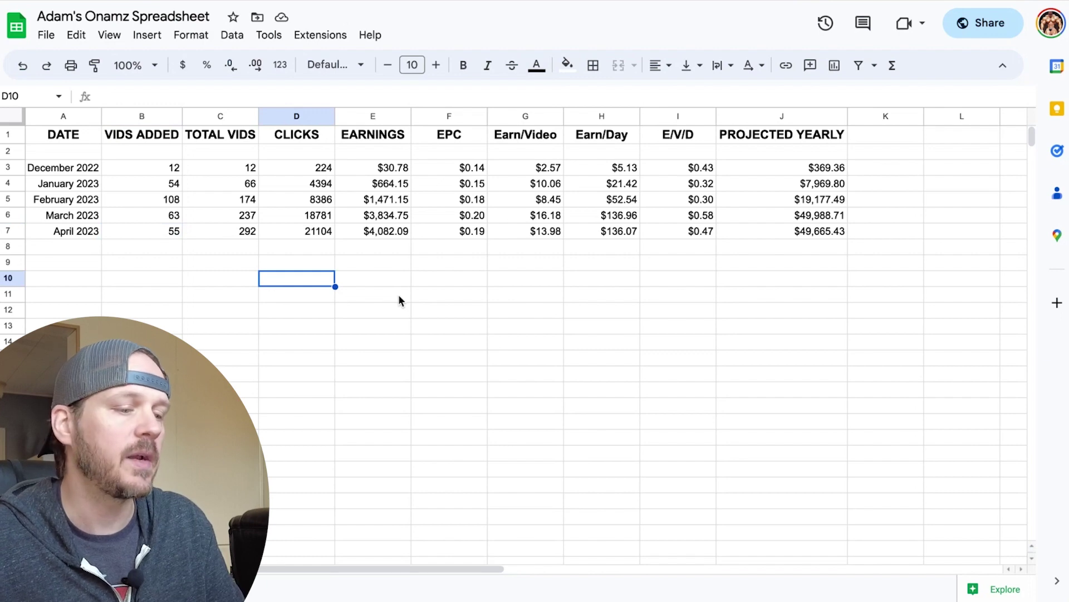
pyautogui.click(160, 233)
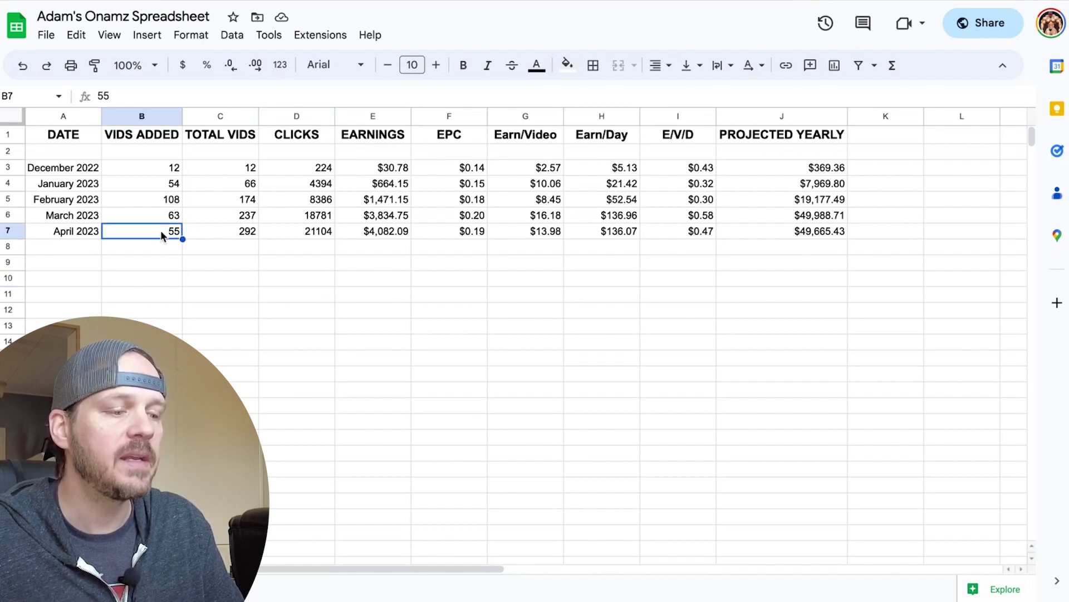
pyautogui.click(235, 233)
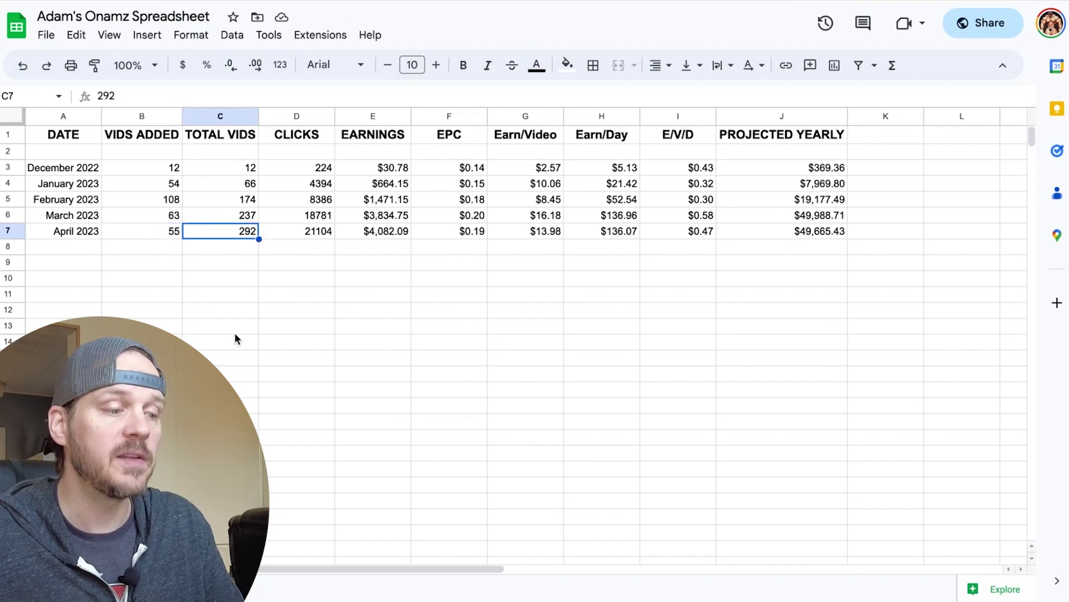
pyautogui.click(158, 231)
pyautogui.click(227, 219)
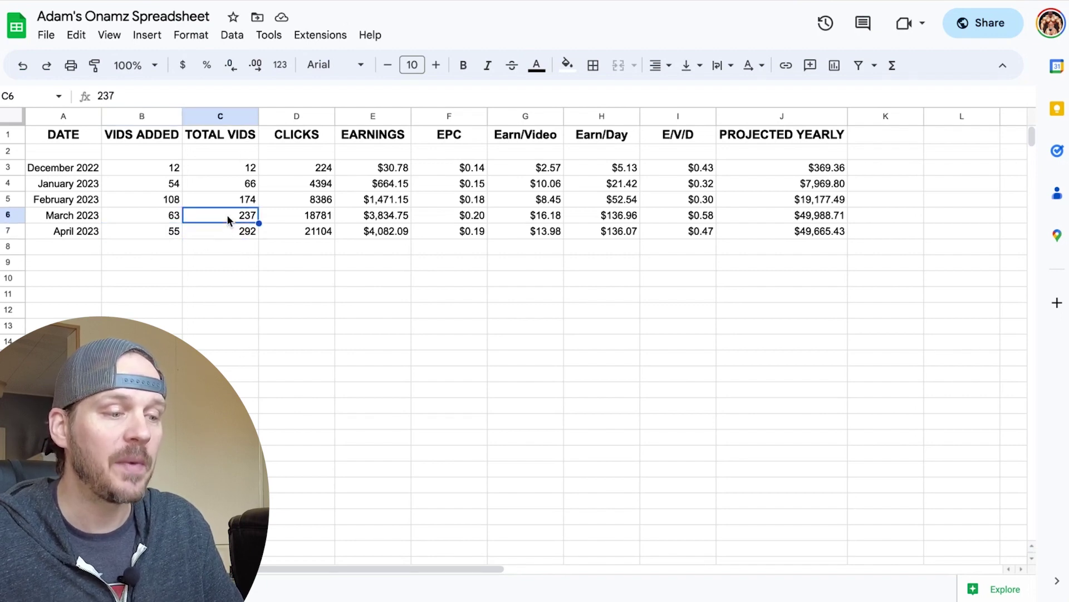
pyautogui.click(158, 233)
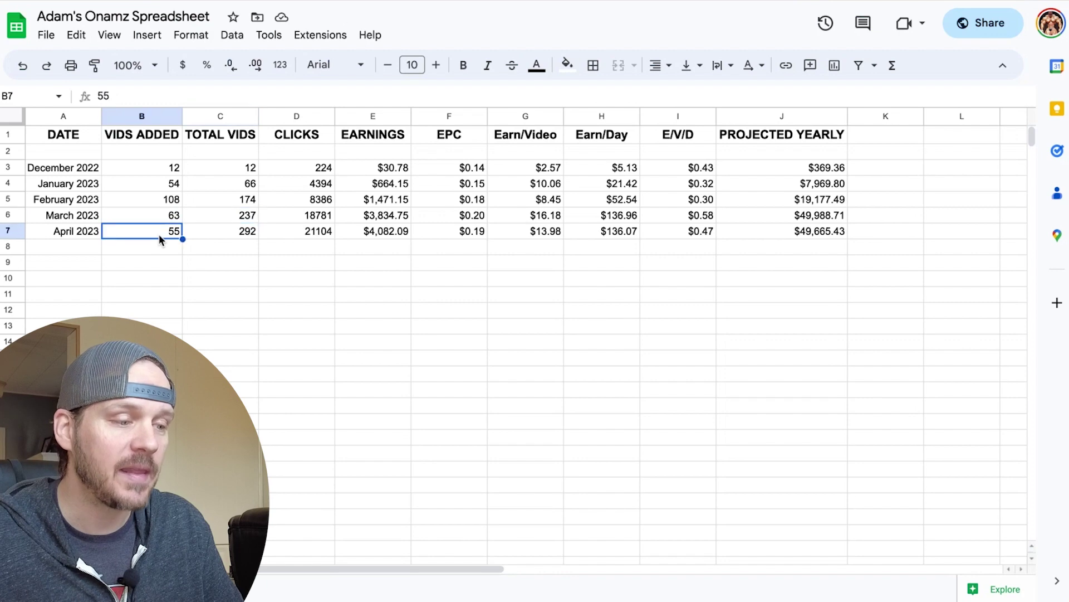
pyautogui.click(243, 233)
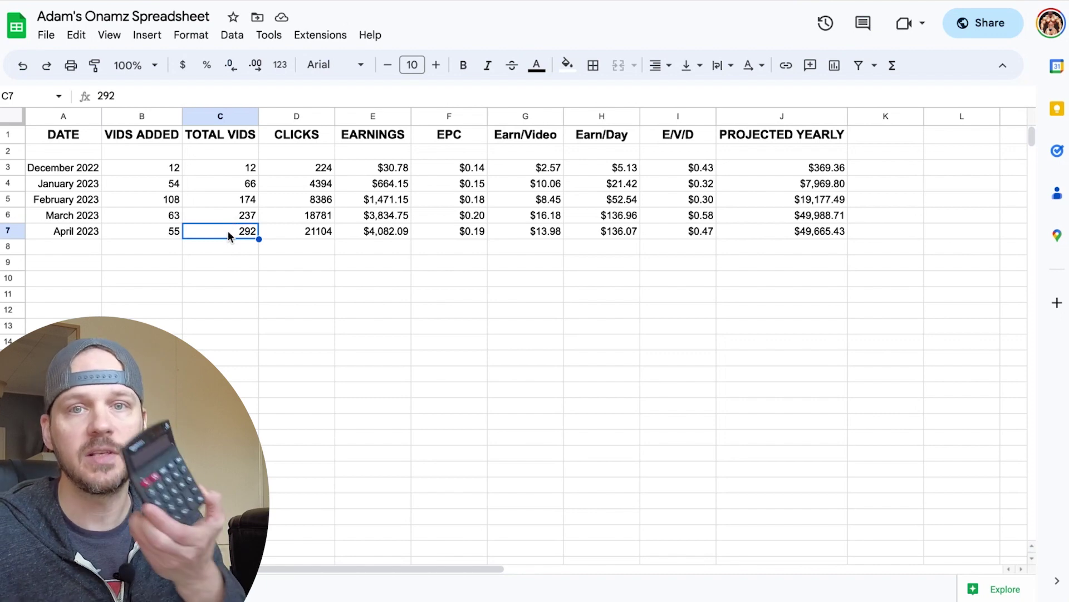
pyautogui.click(248, 295)
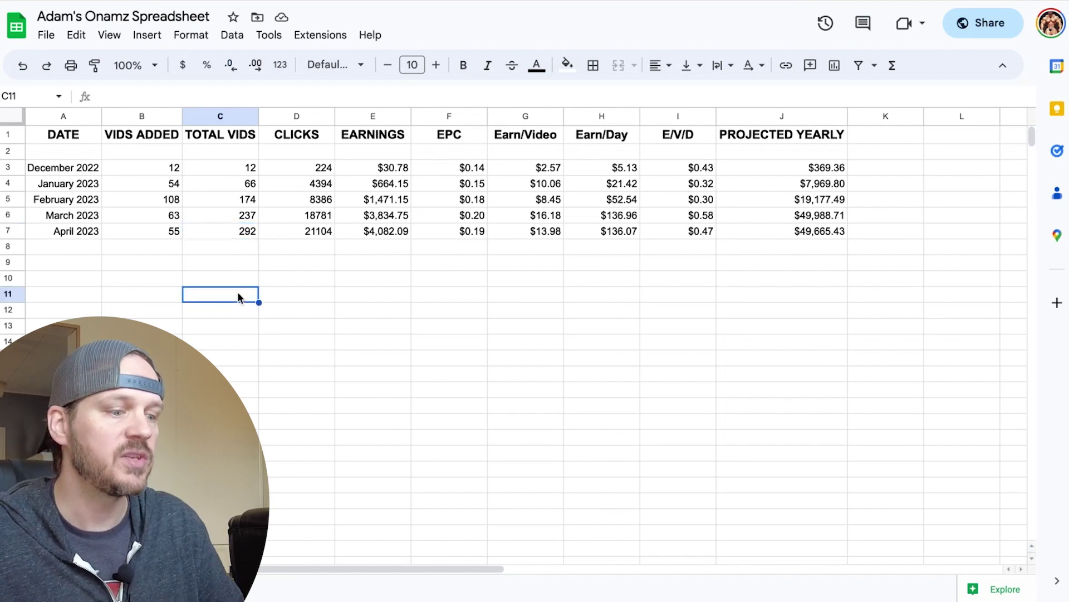
# Step: Compare April's CLICKS entry with the April 2023 commissions report in Amazon Associates
pyautogui.press('Tab')
pyautogui.click(294, 262)
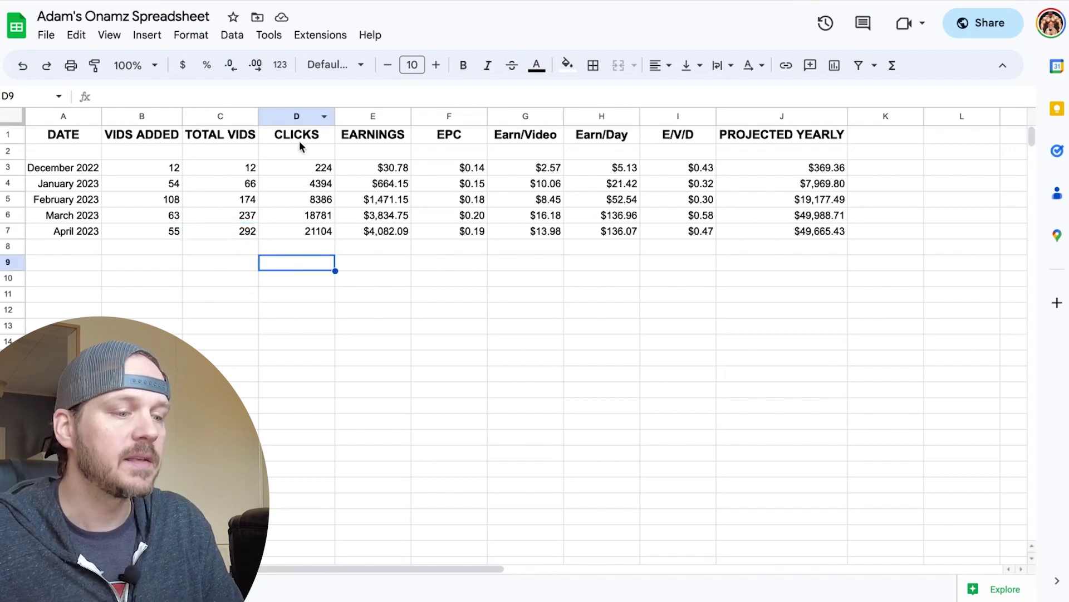
pyautogui.click(299, 137)
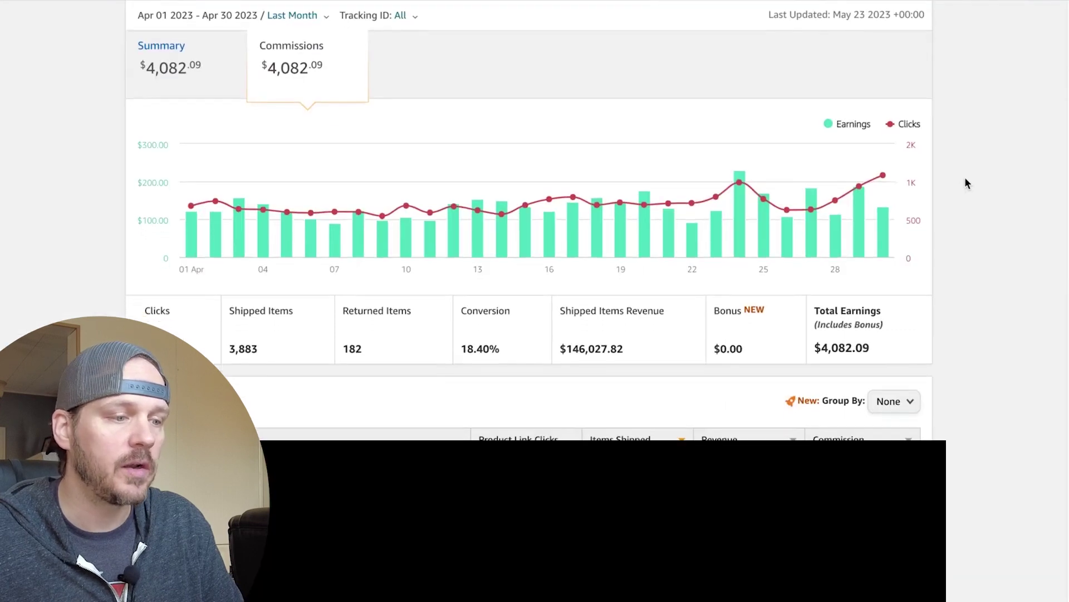
pyautogui.scroll(4, 964, 176)
pyautogui.scroll(-2, 965, 176)
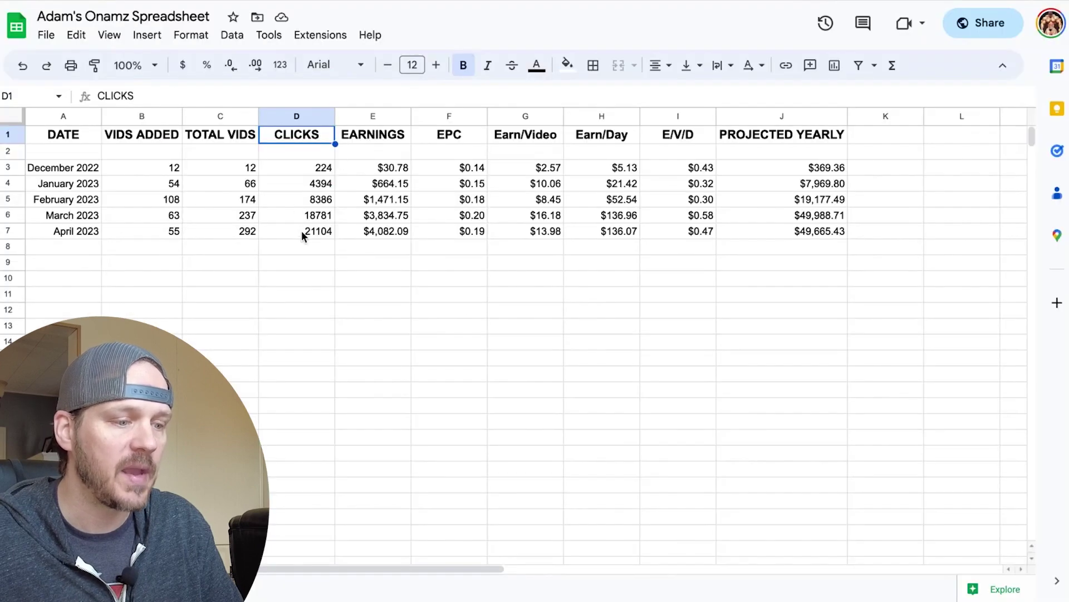
pyautogui.click(301, 231)
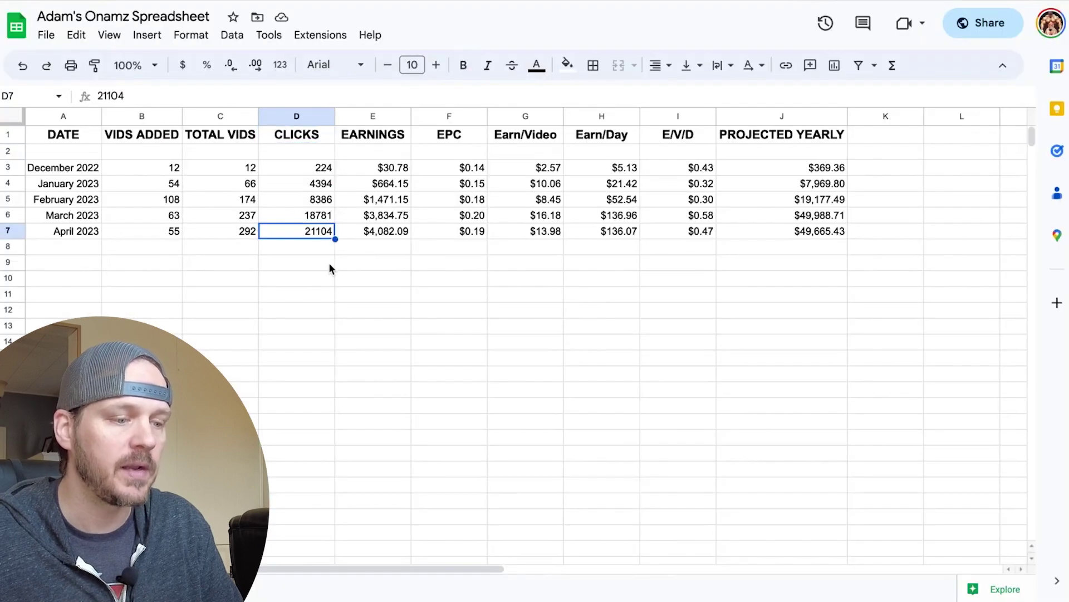
# Step: Inspect April's EARNINGS entry and the EPC formula that divides earnings by clicks
pyautogui.click(385, 231)
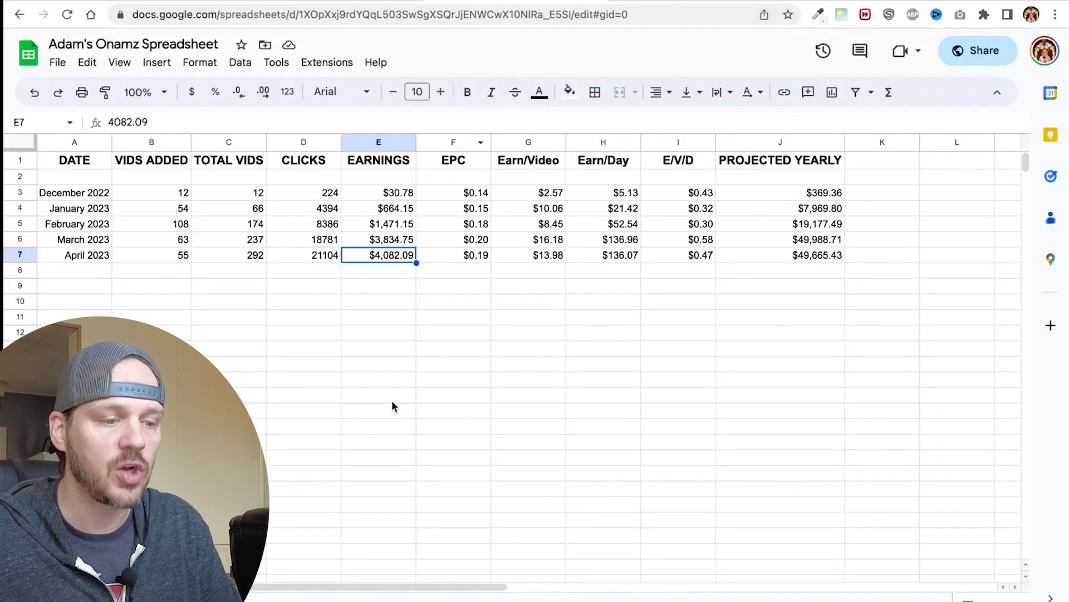
pyautogui.click(480, 350)
pyautogui.click(459, 255)
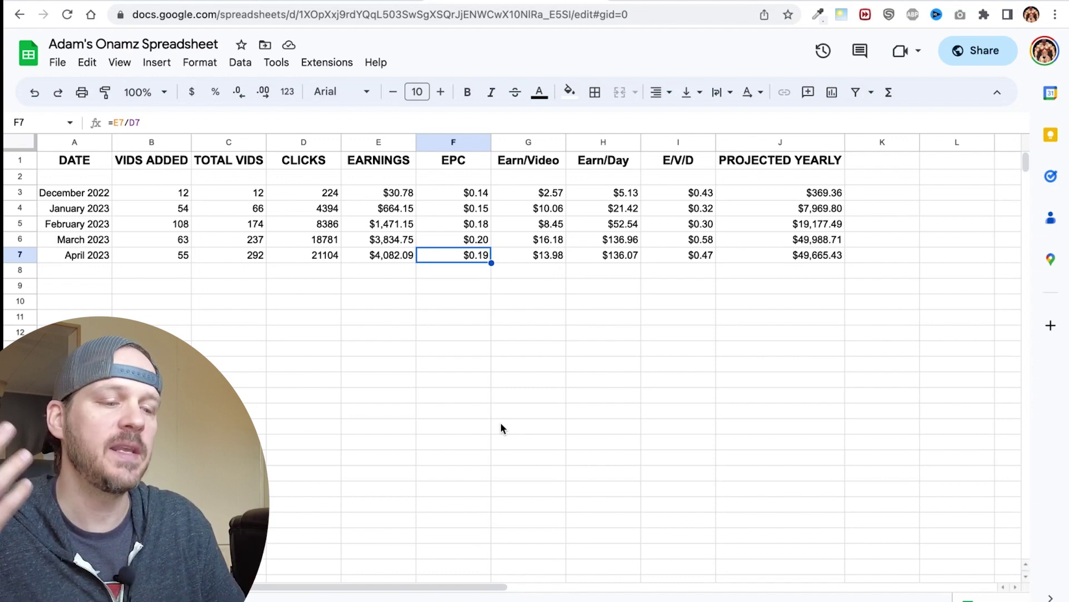
pyautogui.click(400, 320)
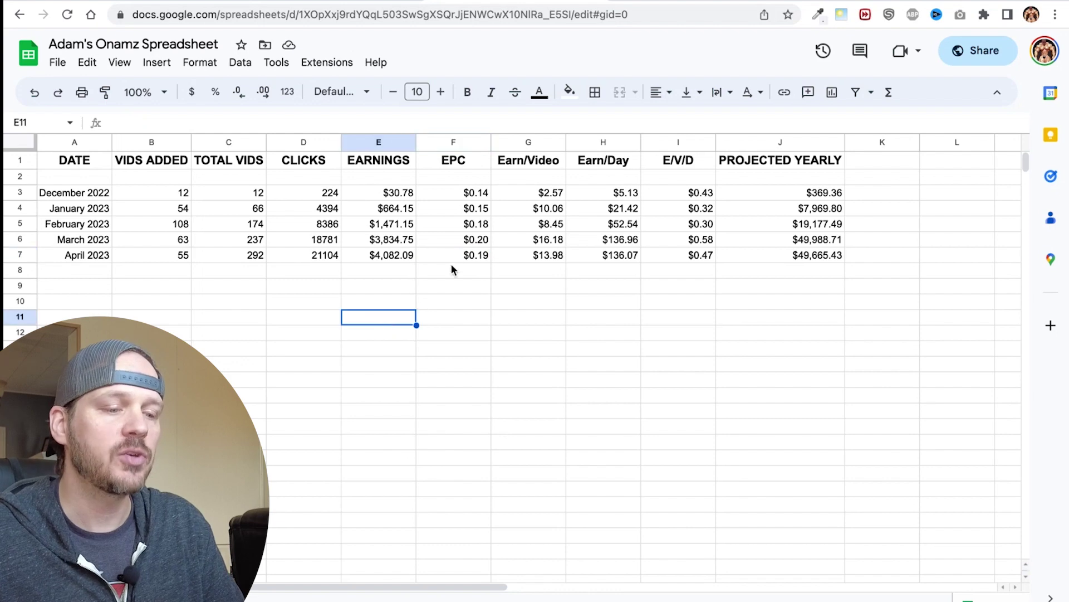
pyautogui.click(465, 257)
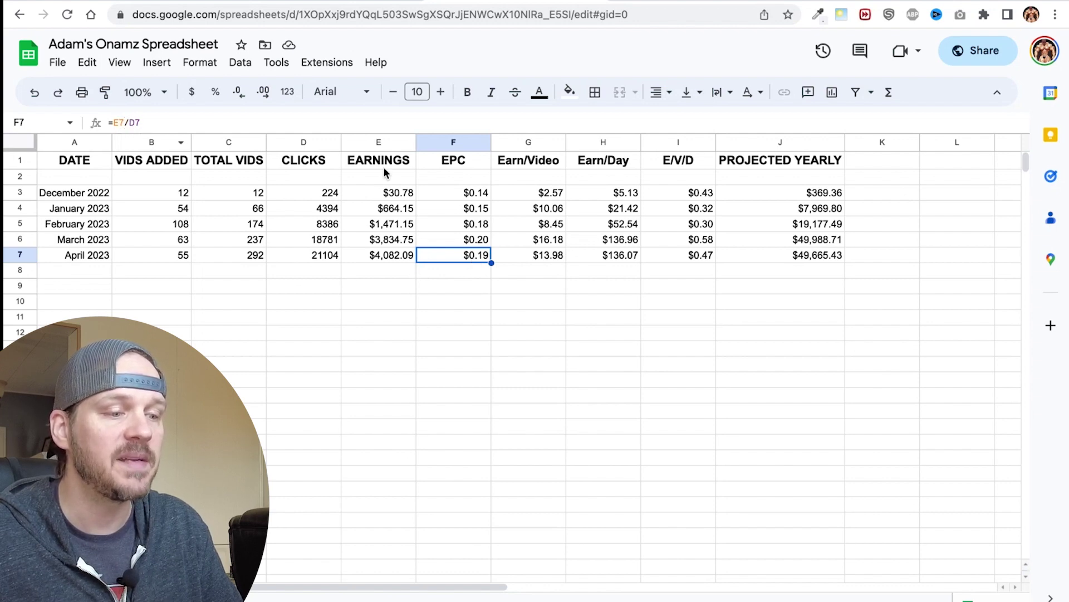
pyautogui.click(391, 256)
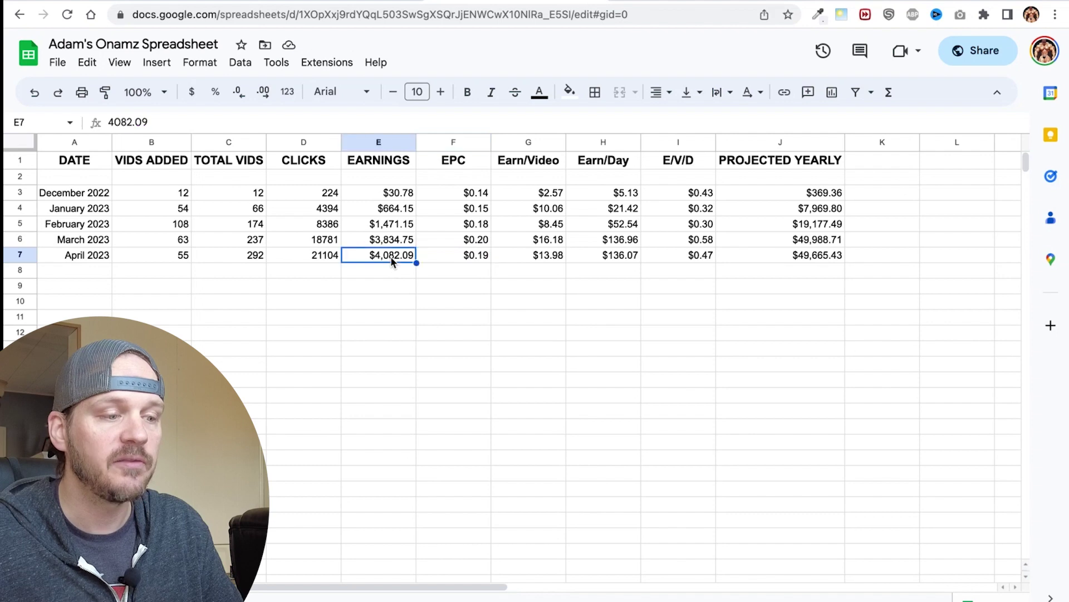
pyautogui.click(320, 258)
pyautogui.click(474, 258)
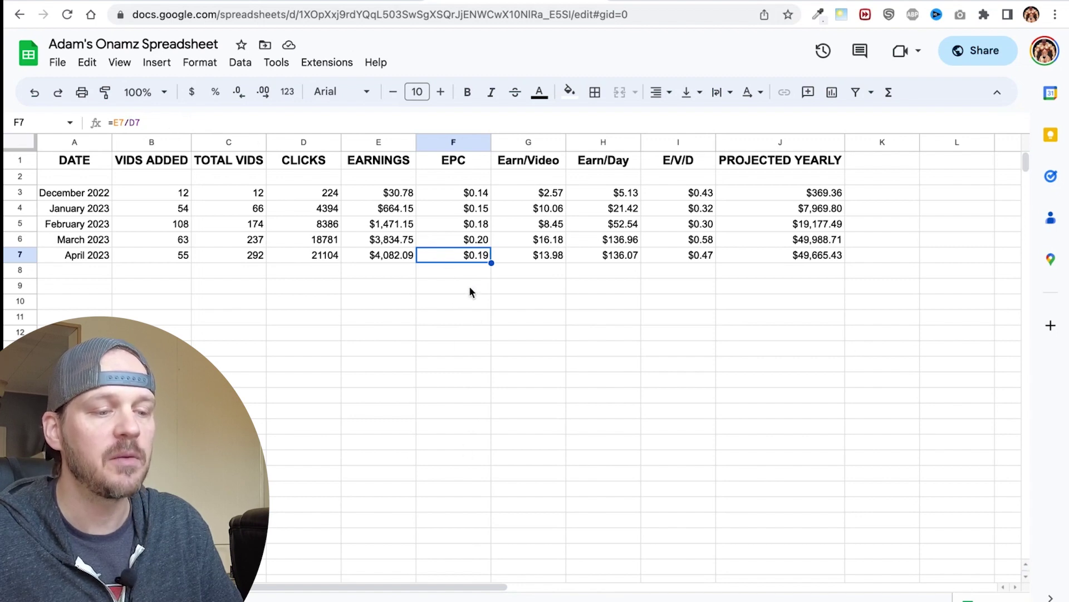
# Step: Inspect the Earn/Video and Earn/Day formulas in the April 2023 row
pyautogui.press('Right')
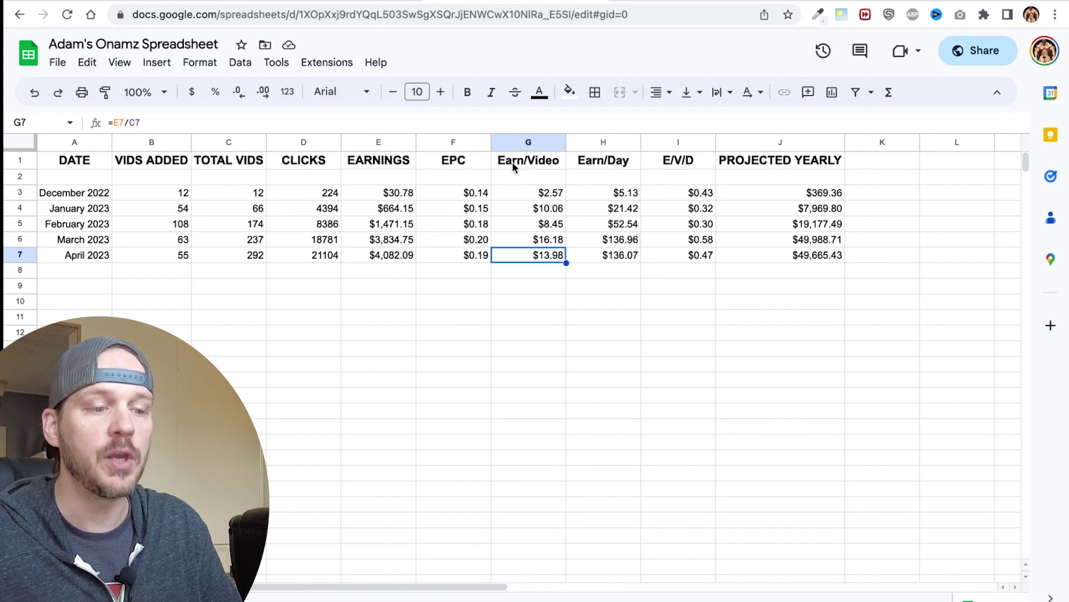
pyautogui.press('Right')
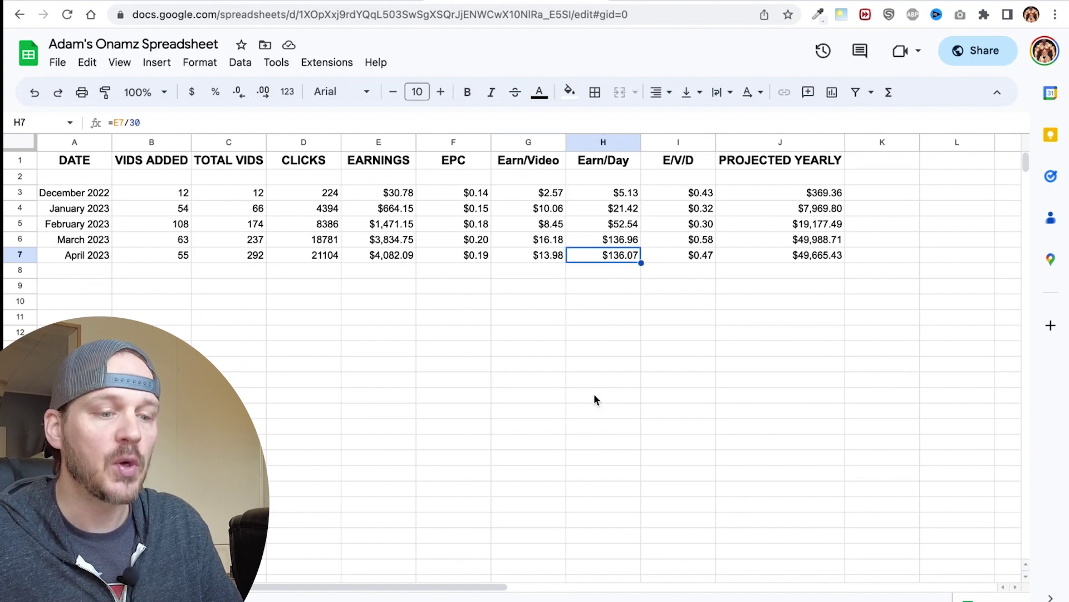
pyautogui.click(389, 259)
pyautogui.click(615, 256)
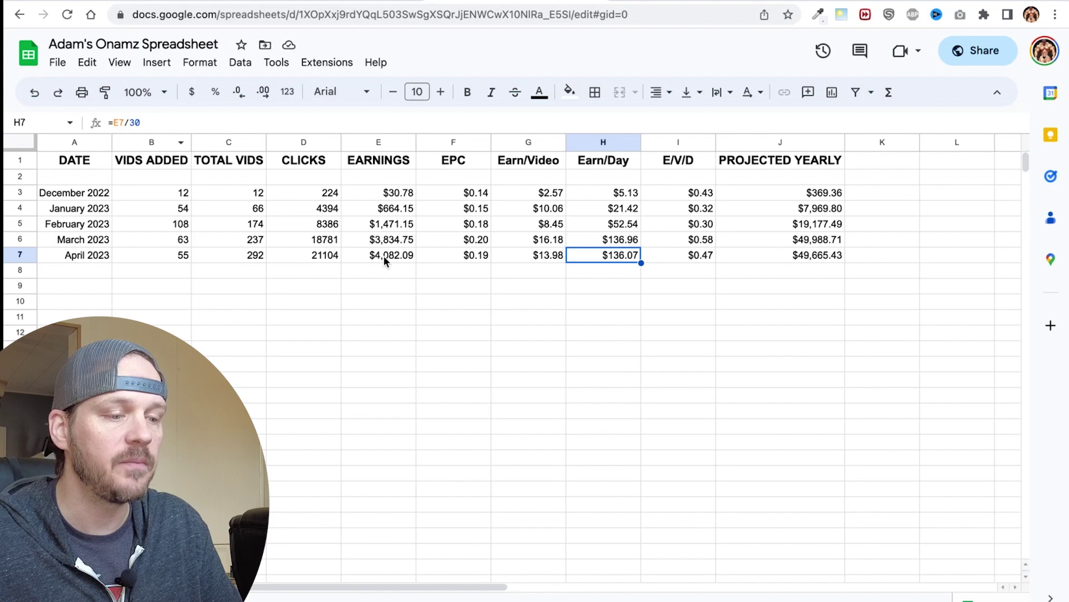
pyautogui.click(618, 335)
# Step: Check the day counts in the Earn/Day formulas and correct the March 2023 formula to =E6/31
pyautogui.click(618, 195)
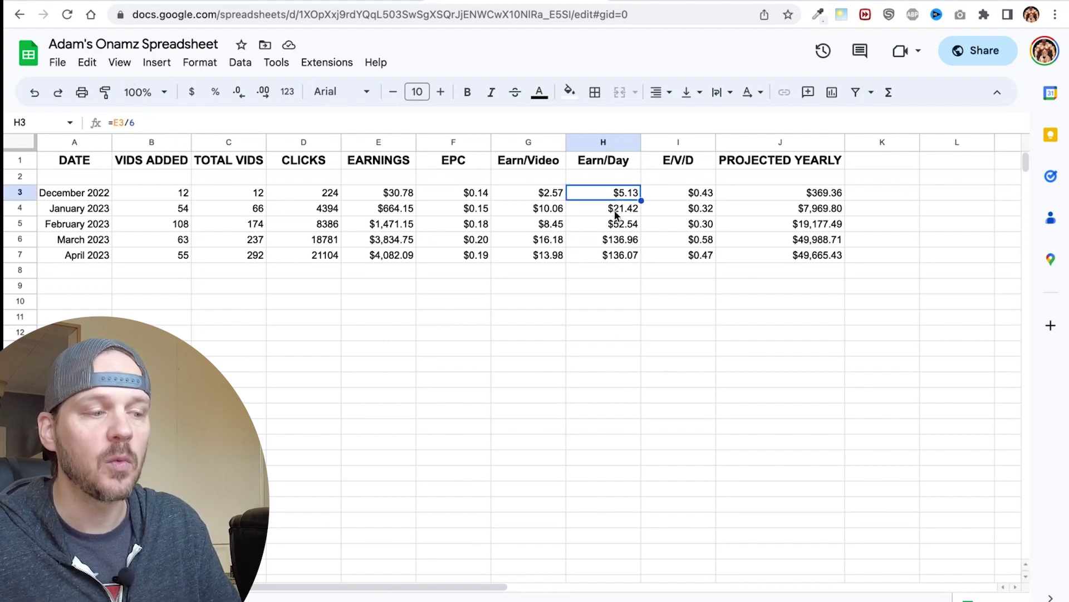
pyautogui.click(615, 209)
pyautogui.click(618, 241)
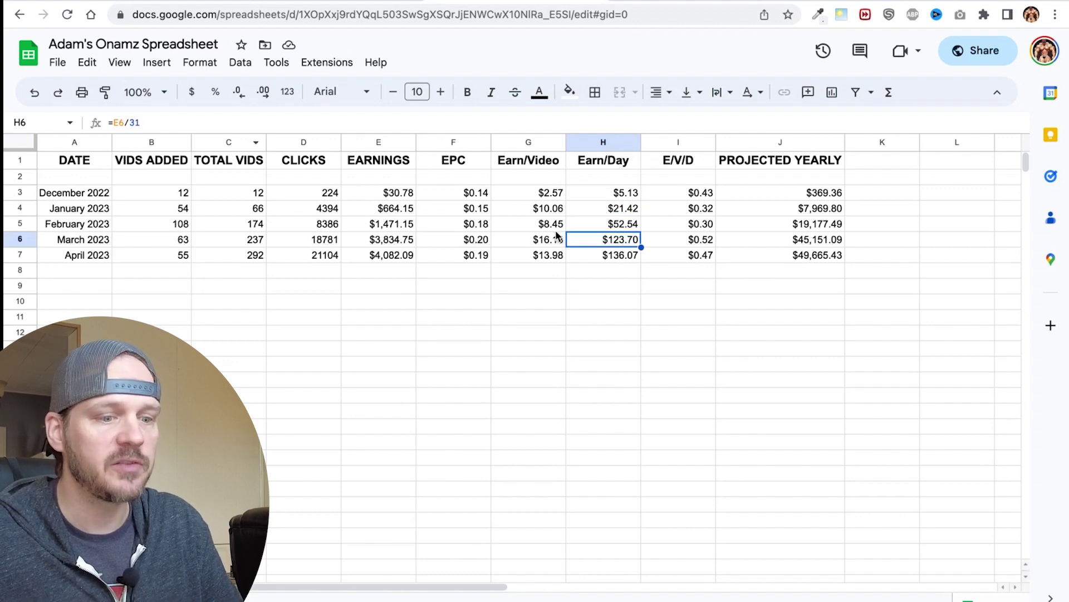
pyautogui.click(615, 259)
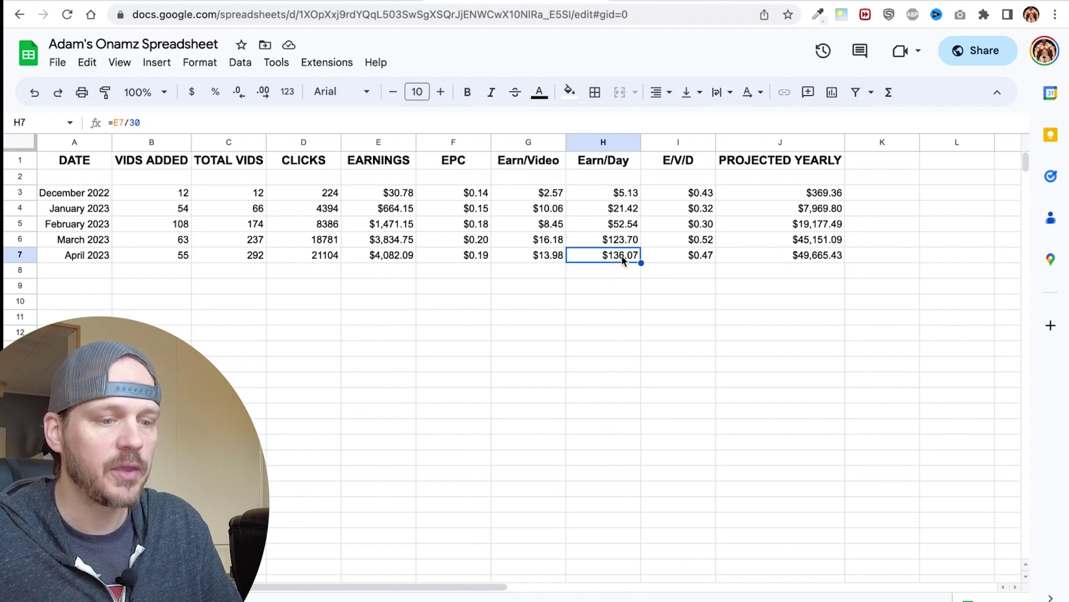
# Step: Inspect the E/V/D and PROJECTED YEARLY formulas in the April 2023 row
pyautogui.click(650, 329)
pyautogui.click(701, 257)
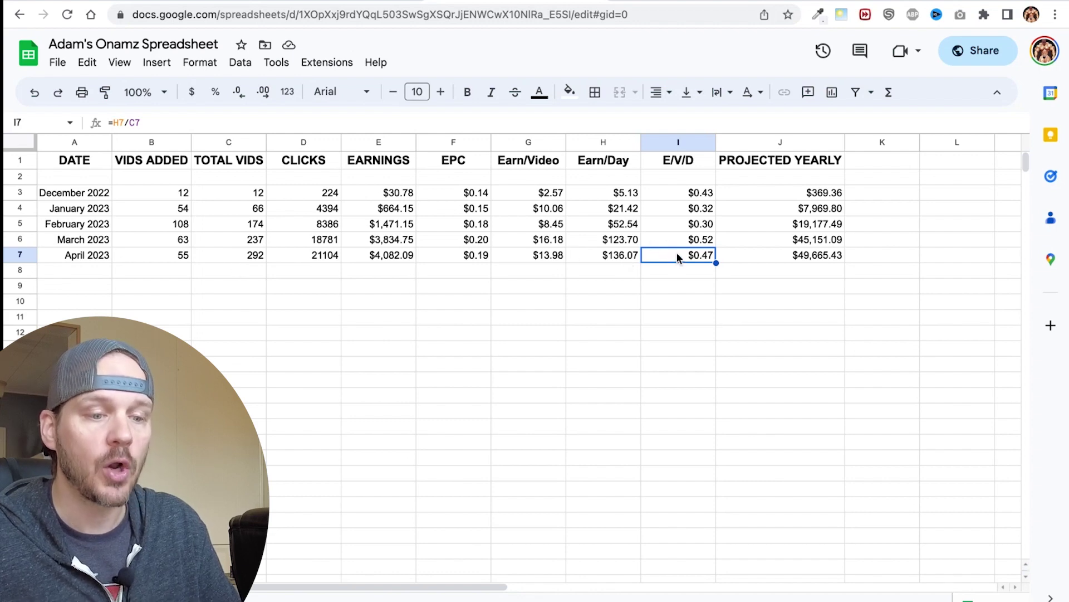
pyautogui.click(810, 255)
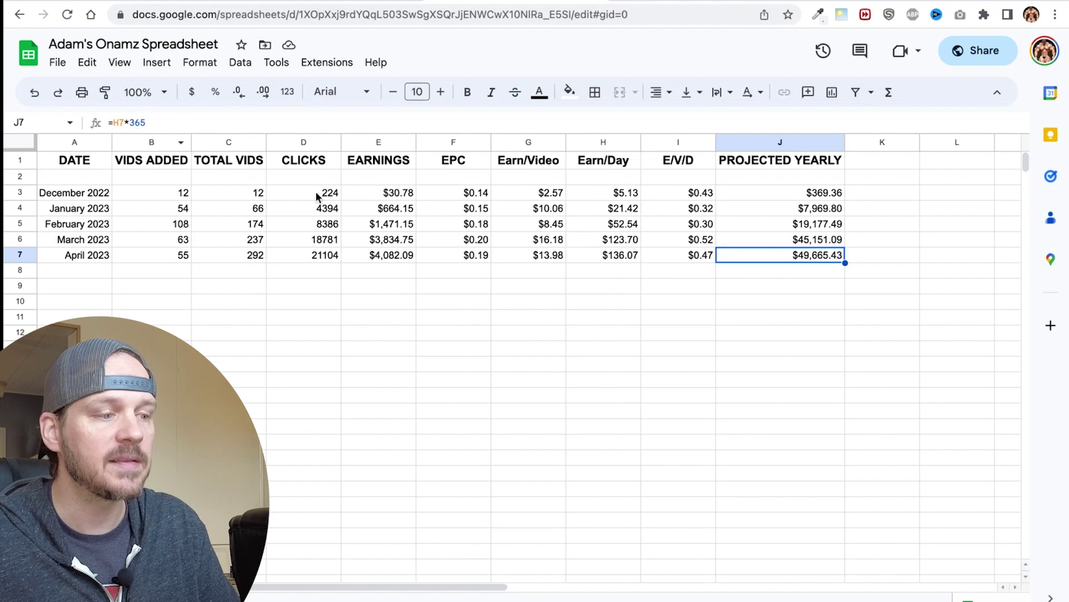
pyautogui.click(605, 303)
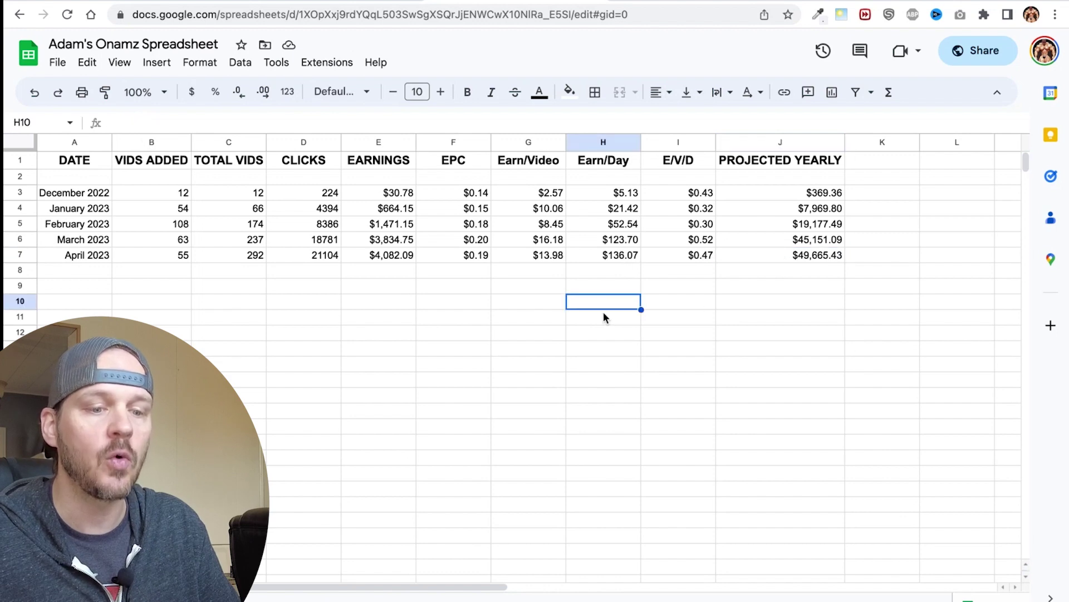